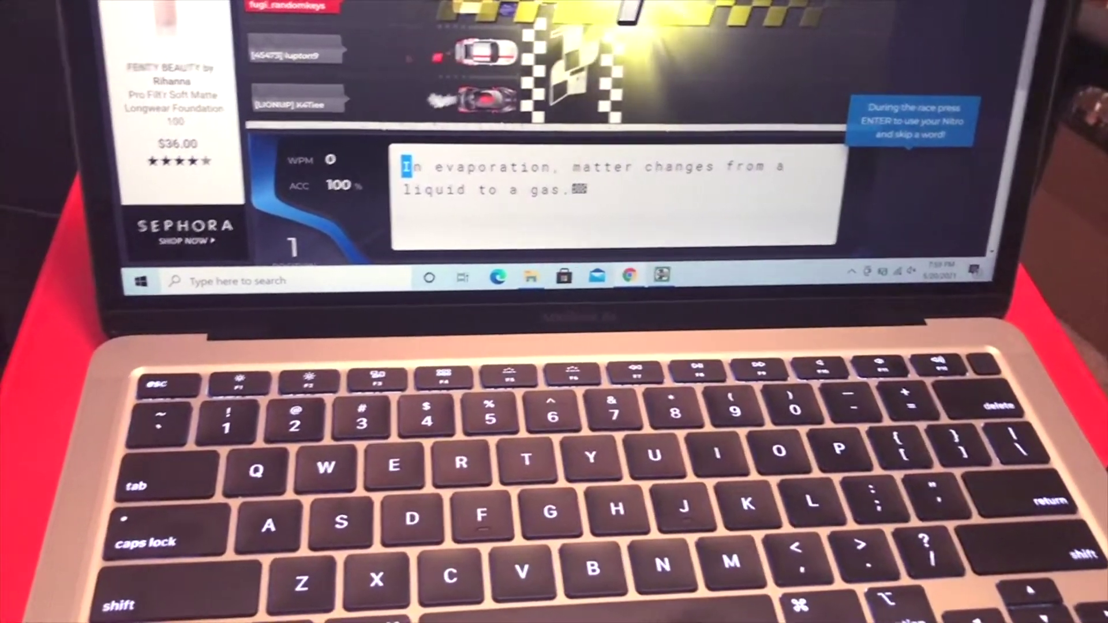
{"action": "type", "text": "evaporation, ma"}
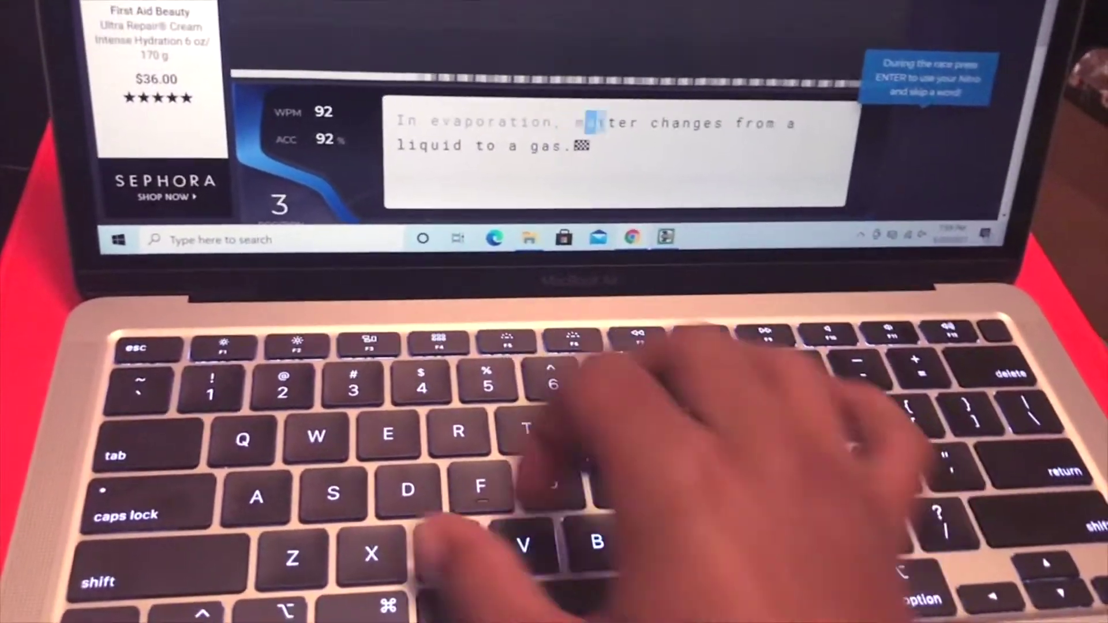
{"action": "type", "text": "tter changes from a liquid "}
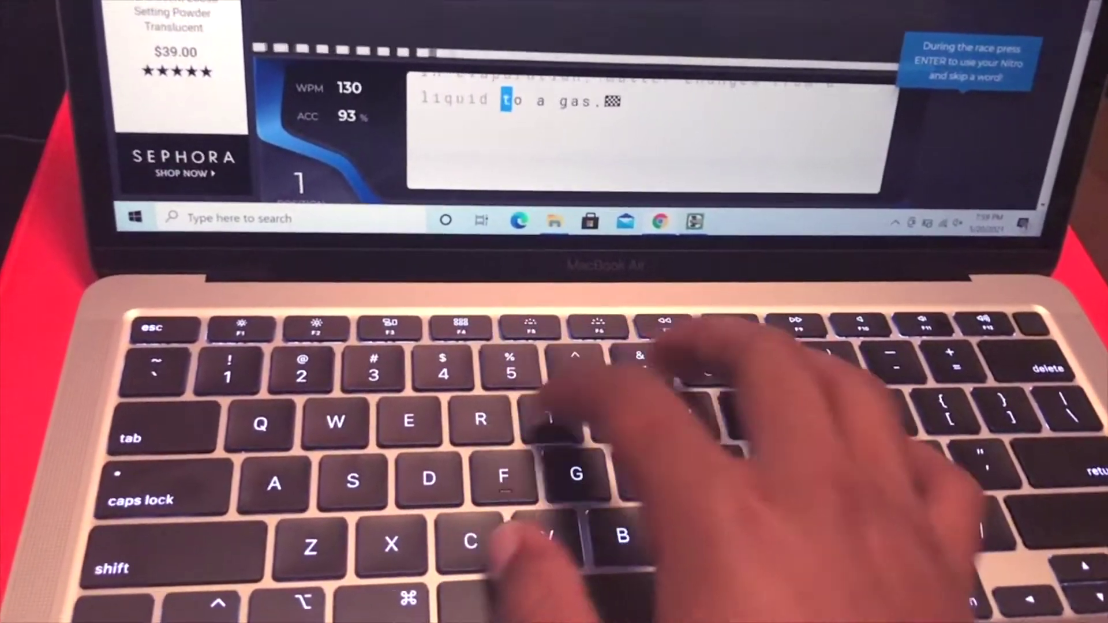
{"action": "type", "text": "as."}
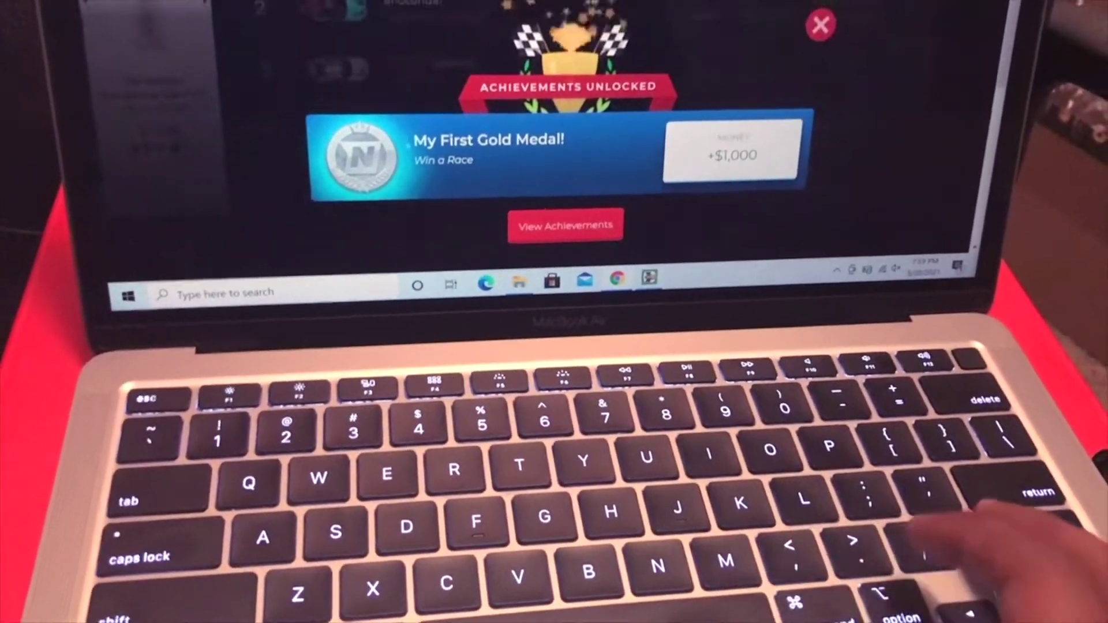
Step: Leave the achievements screen and load a new race with the lightning passage
{"action": "key", "text": "Return"}
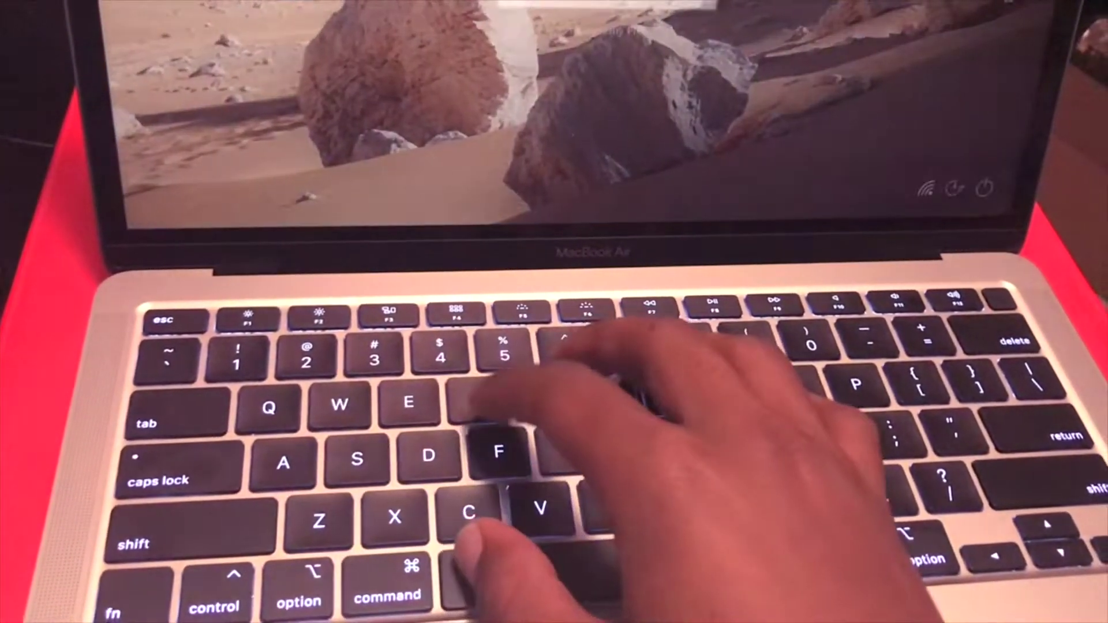
Step: Wake the lock screen to bring up PIN sign-in
{"action": "key", "text": "space"}
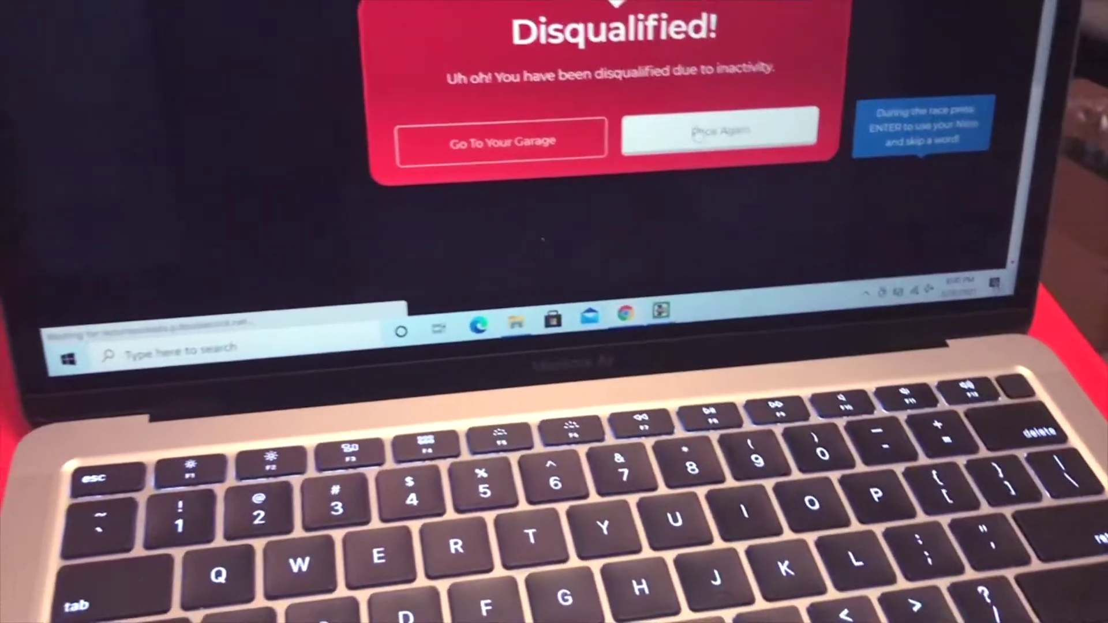
Step: Start another race from the inactivity Disqualified dialog with Race Again
{"action": "left_click", "coordinate": [699, 132]}
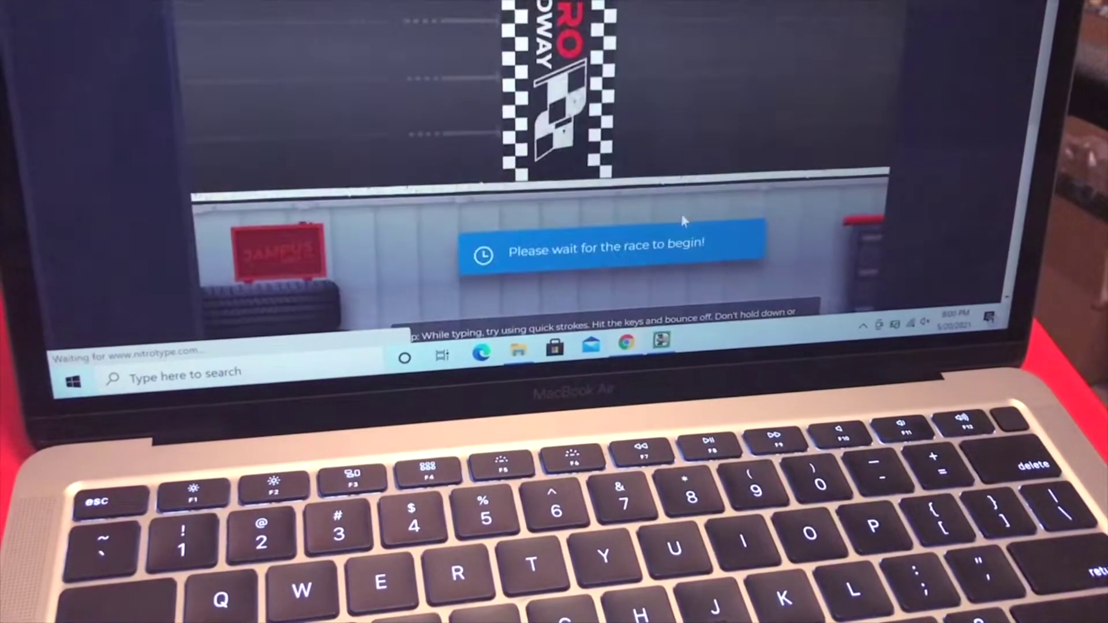